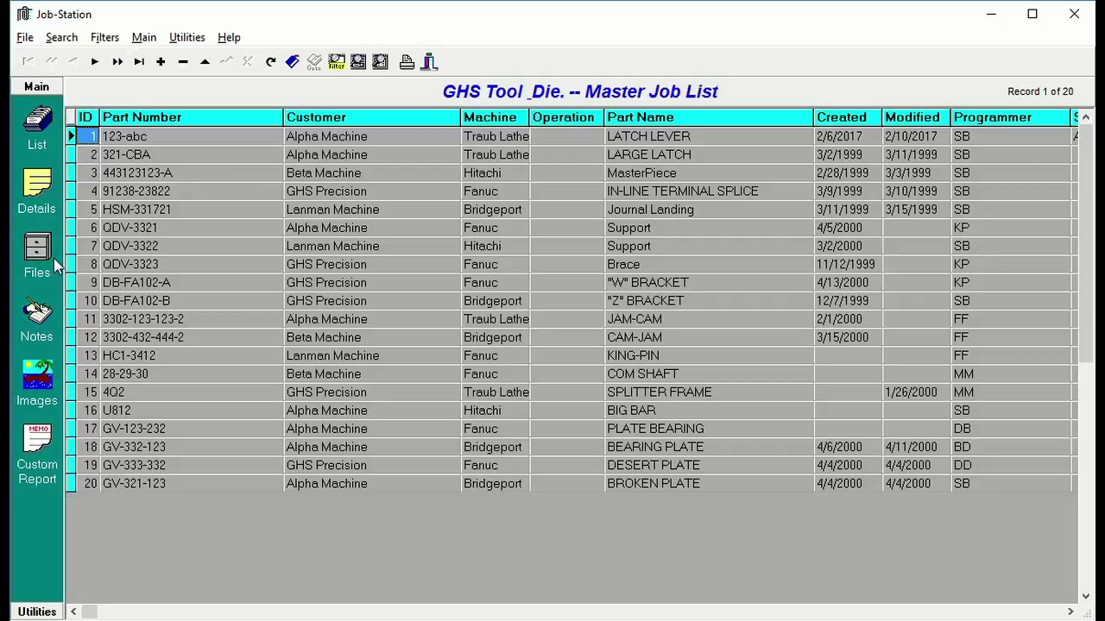
- Rename the "User 4" label to "Sub part of" in the user information of the LATCH LEVER job's details
left_click(42, 195)
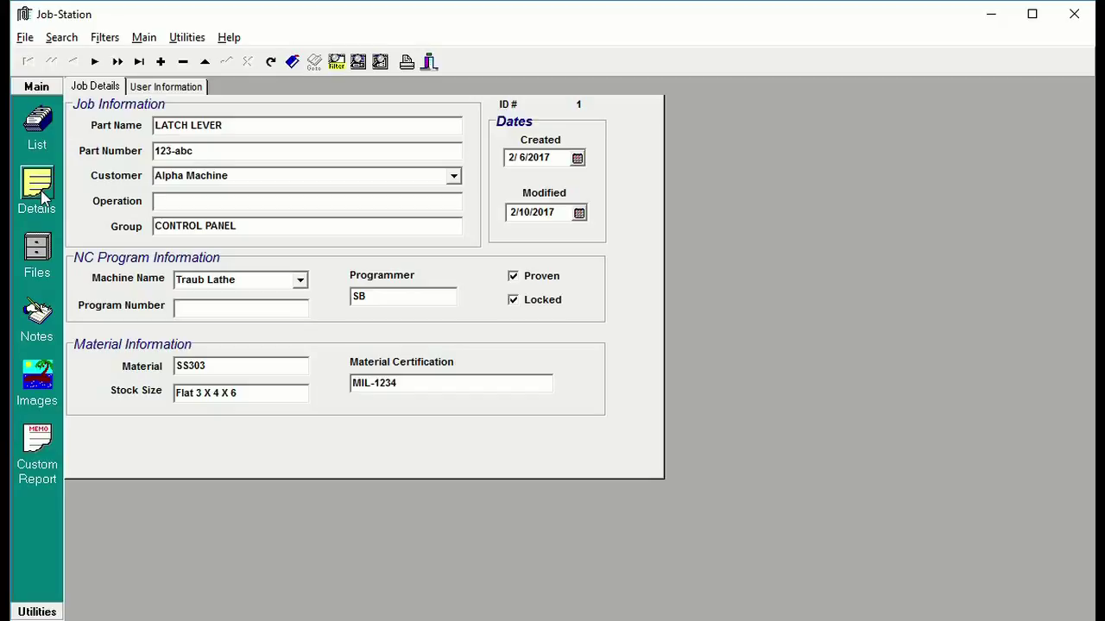
left_click(192, 88)
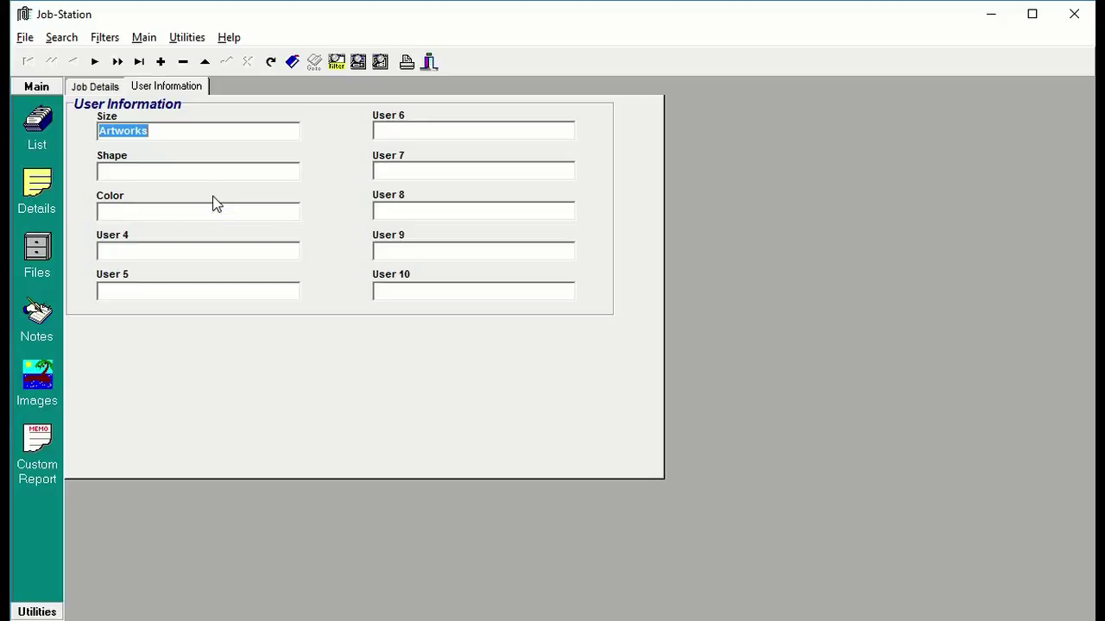
double_click(117, 234)
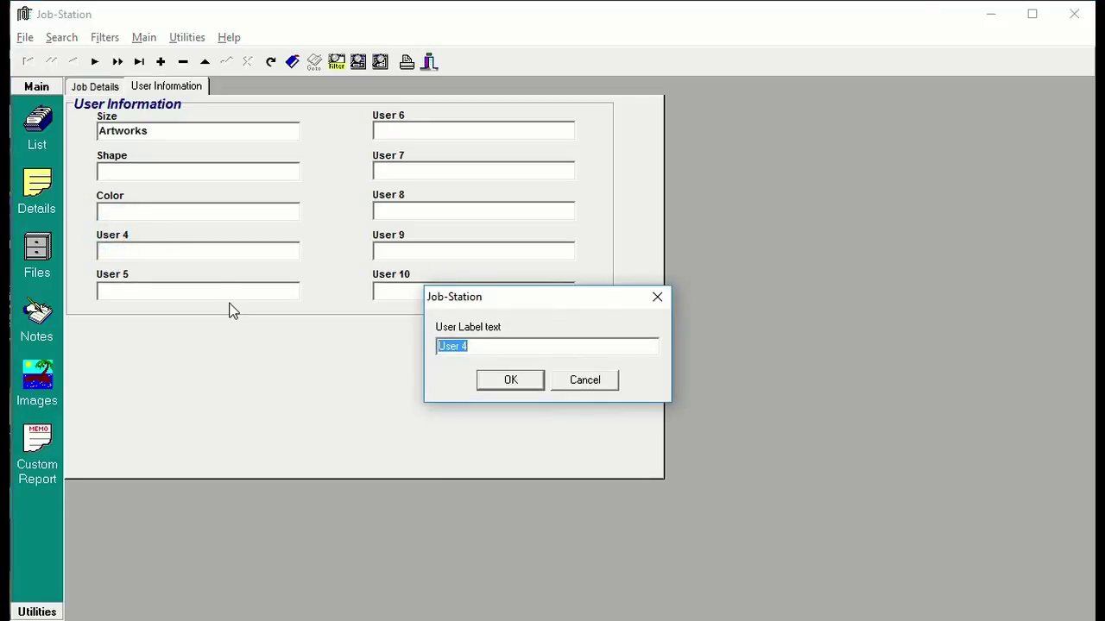
type("Sub part if")
key("BackSpace")
key("BackSpace")
type("of")
left_click(522, 381)
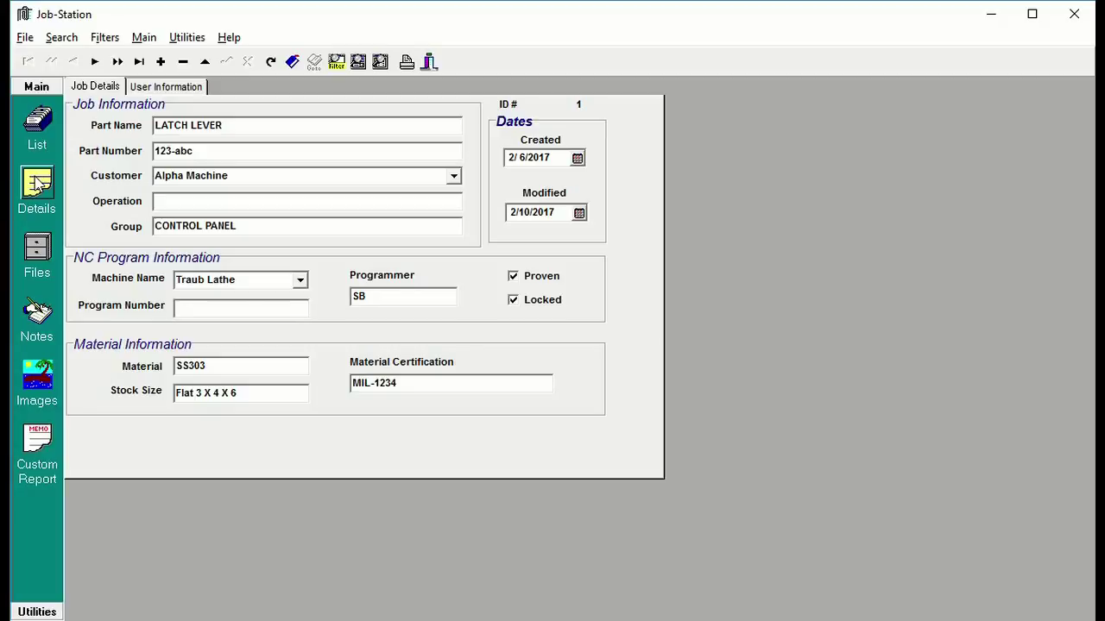
- Assign O3003.TAP from the C:\PS\Sub folder as the job's File 1, and open it in the NC editor before closing that editor
left_click(37, 254)
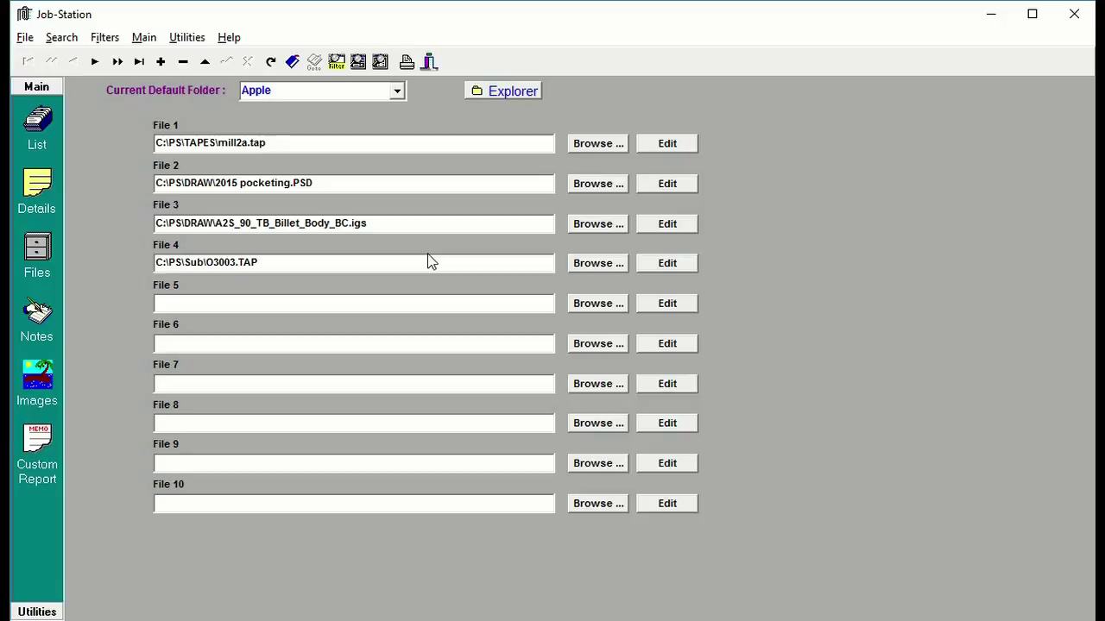
left_click(598, 144)
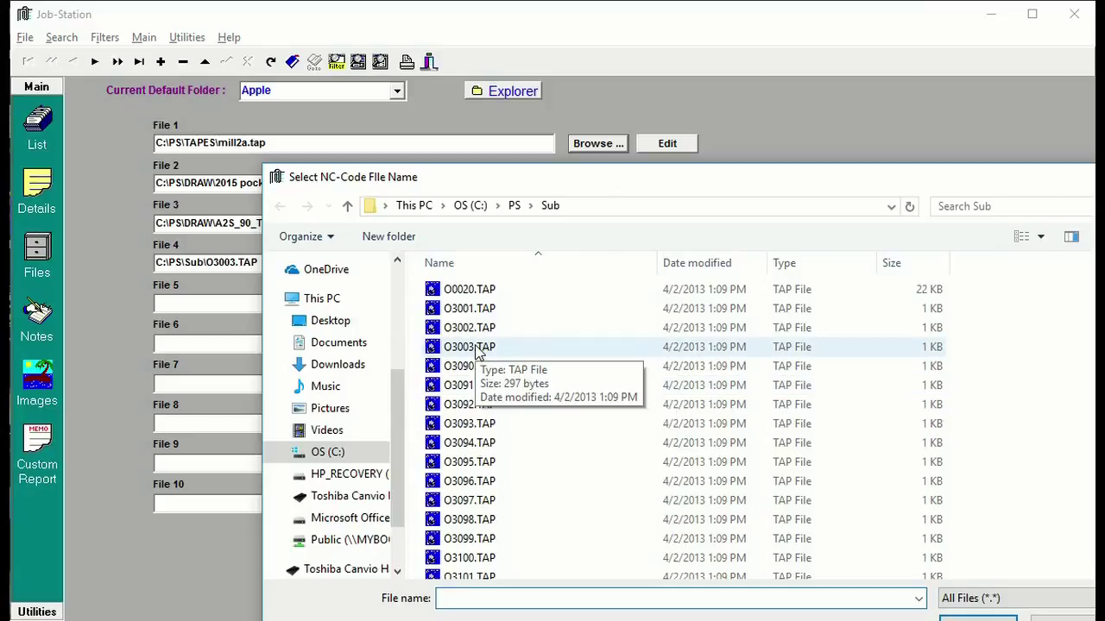
double_click(475, 348)
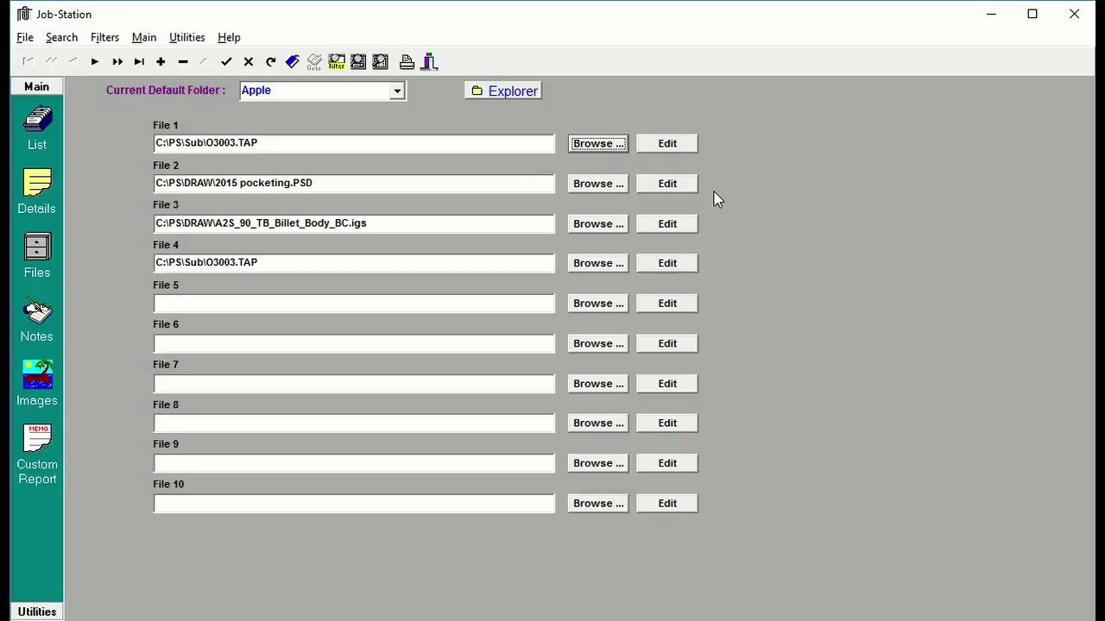
left_click(666, 144)
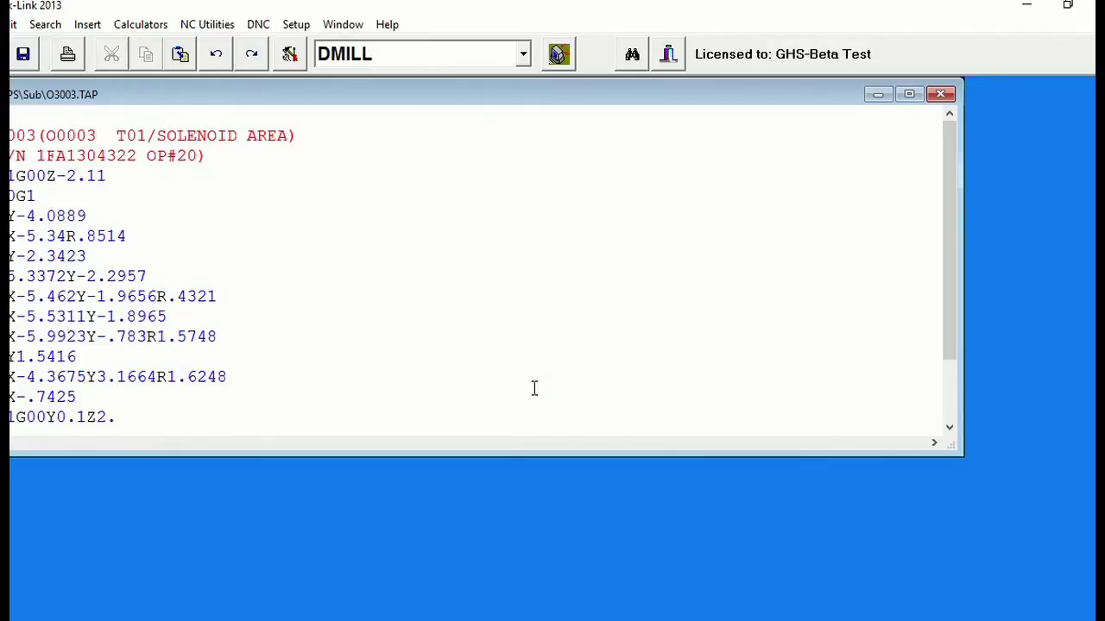
left_click(672, 54)
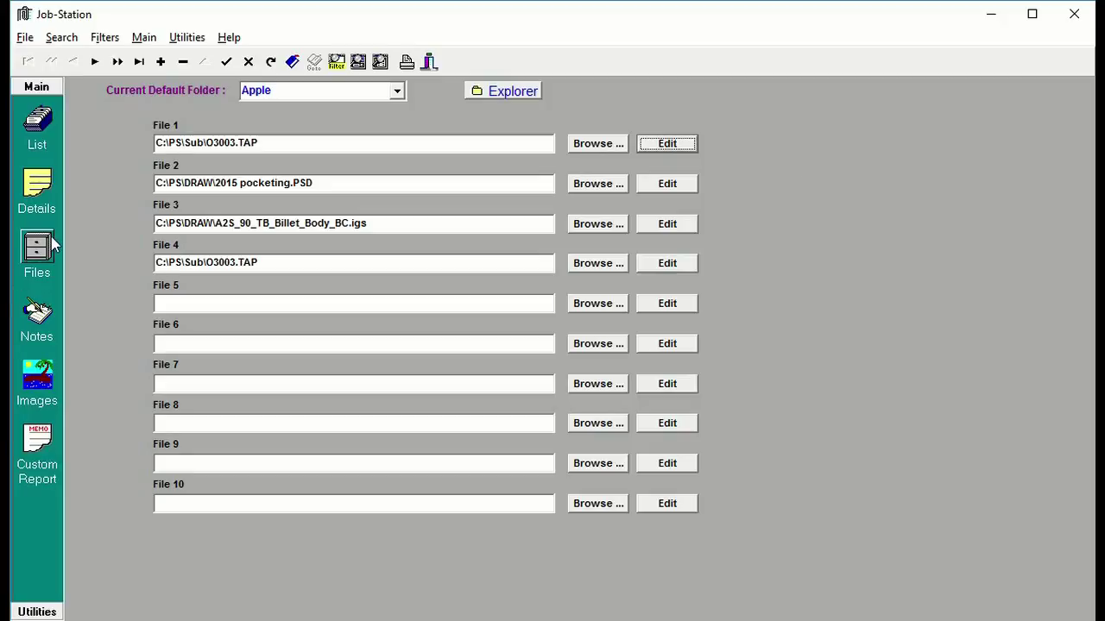
- View the job's notes and images, advancing to the next image
left_click(38, 314)
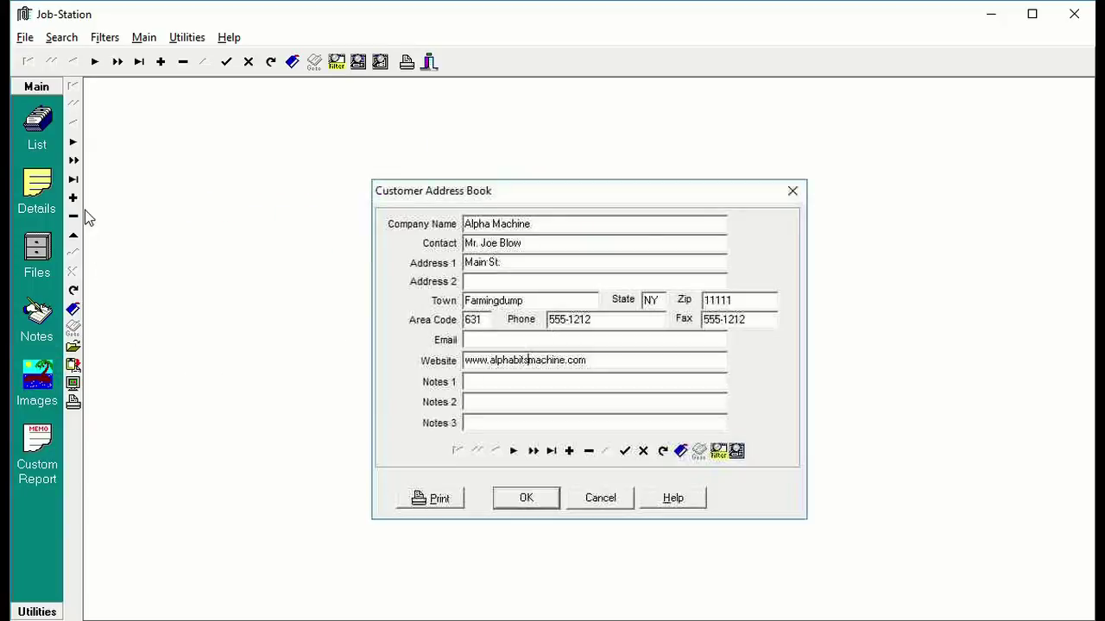
left_click(72, 144)
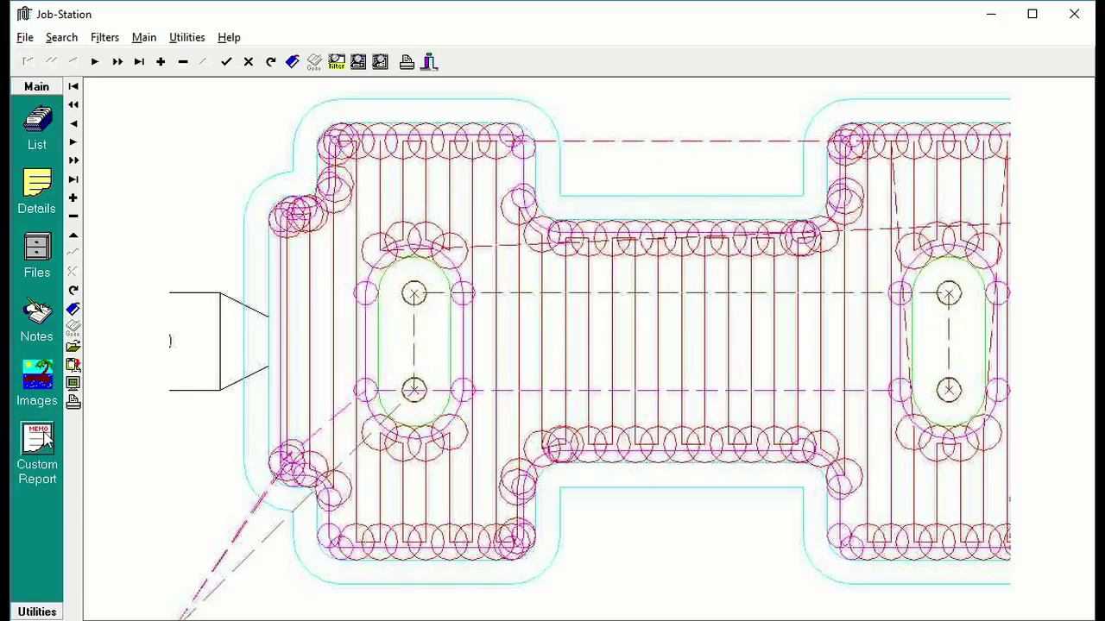
- Open the job's custom report editor and exit it without entering anything
left_click(38, 440)
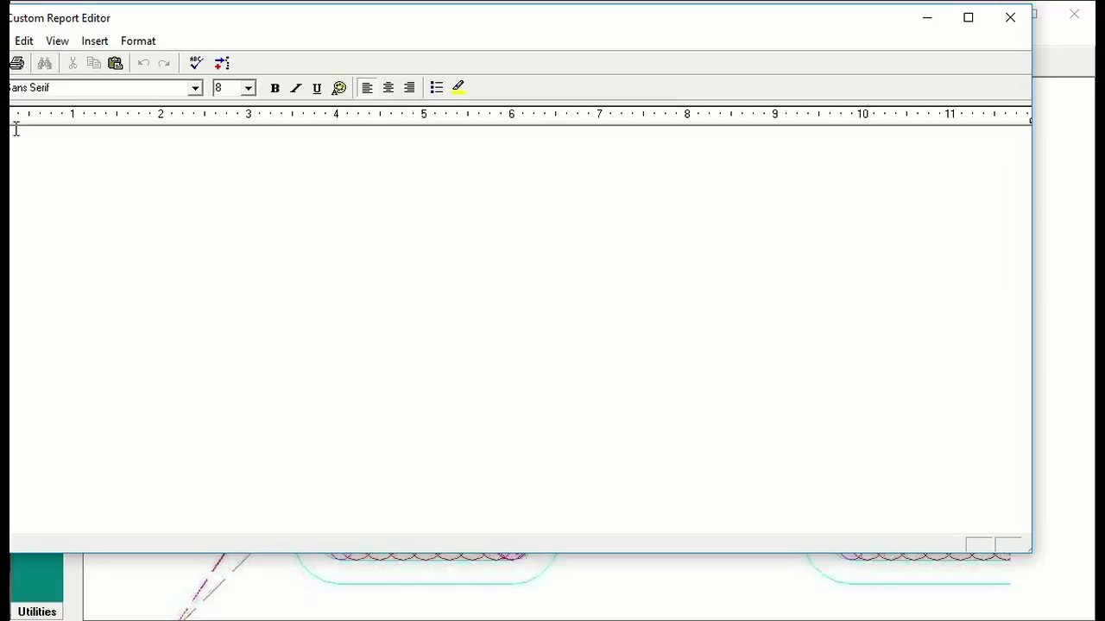
key("alt+f")
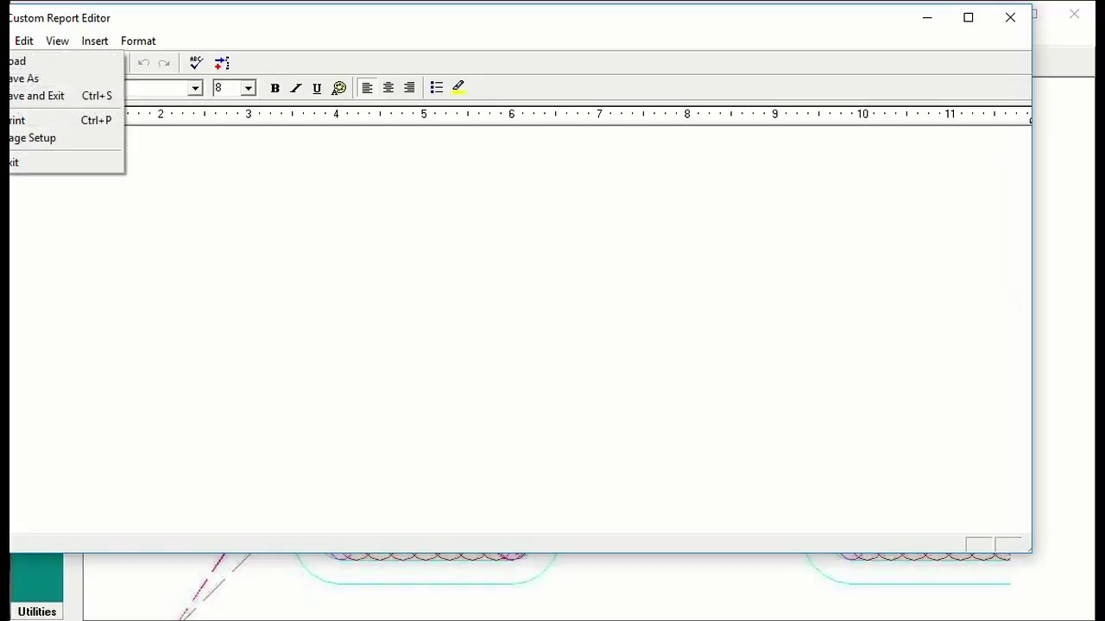
left_click(64, 165)
- Filter the master job list to jobs whose Machine field begins with "fanuc"
left_click(39, 122)
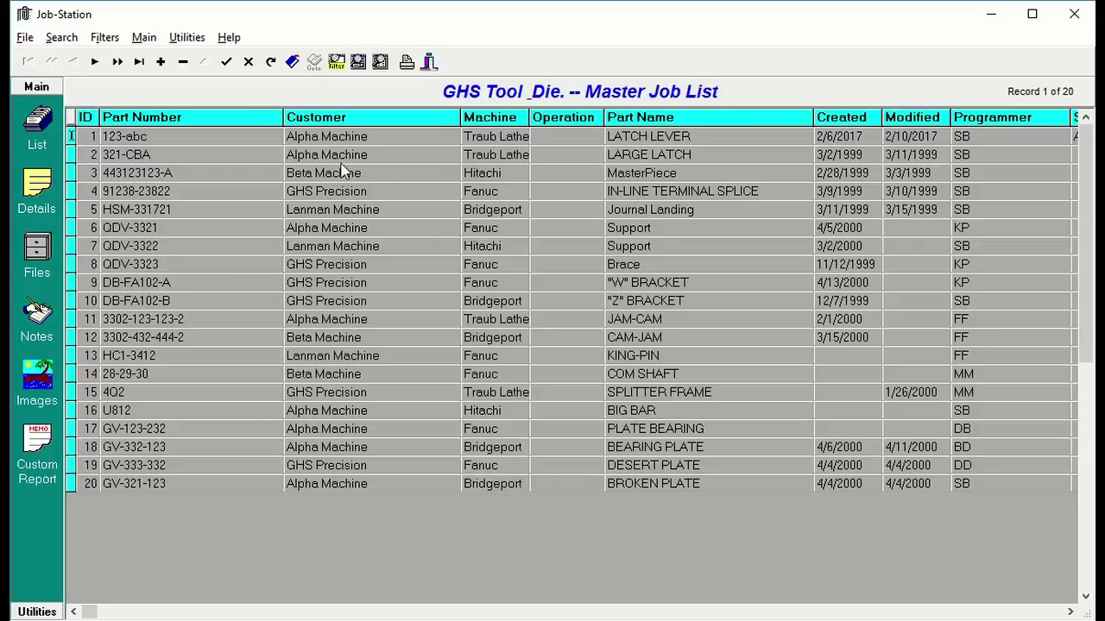
left_click(101, 41)
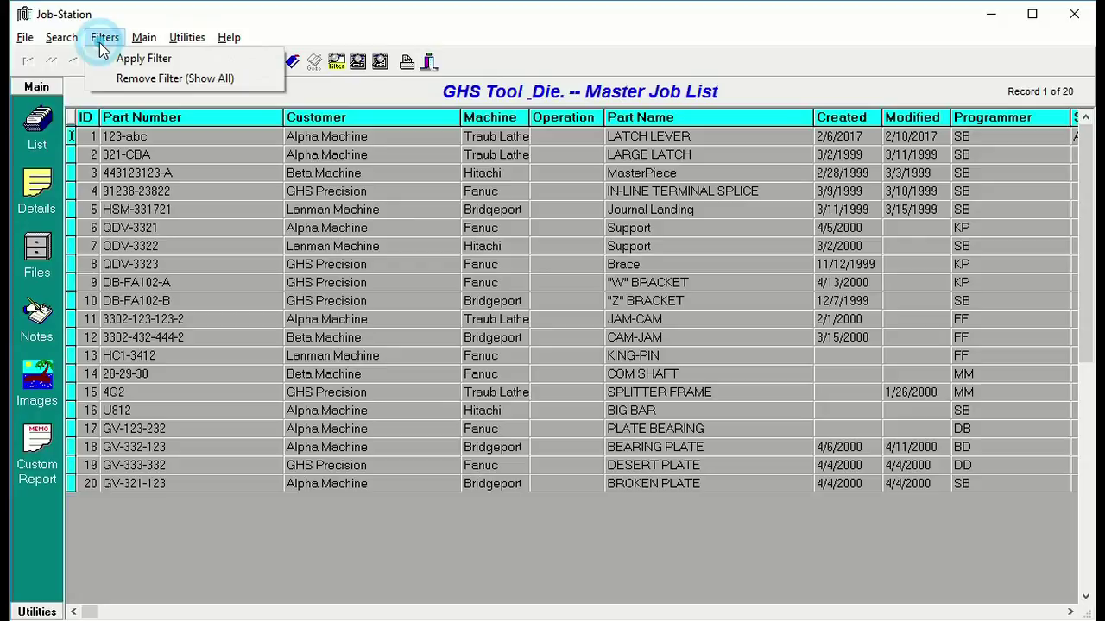
left_click(129, 58)
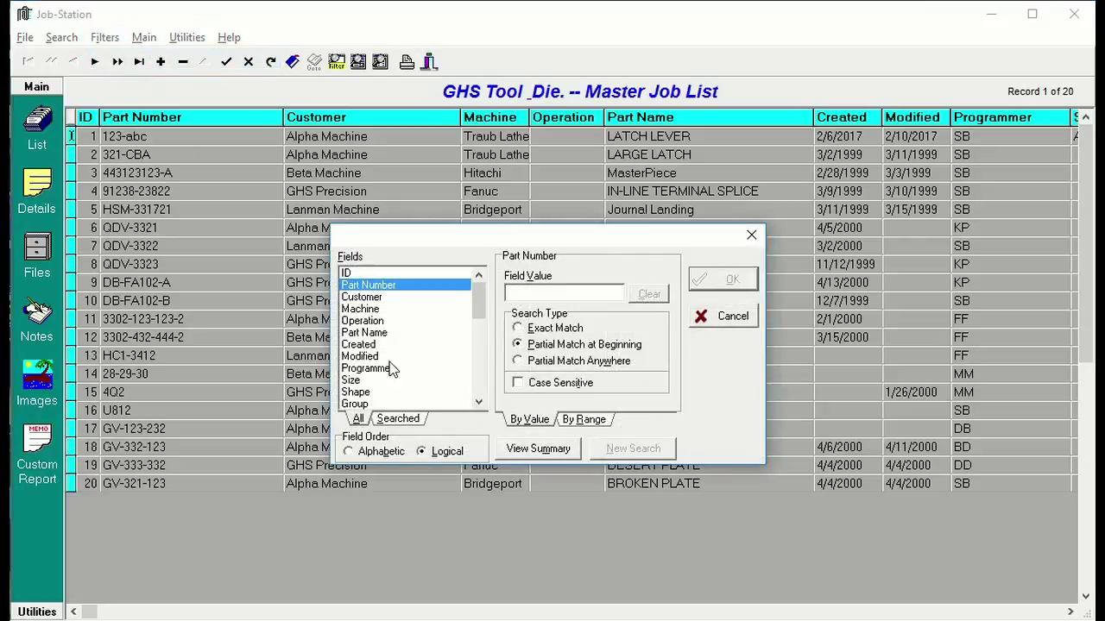
left_click(372, 309)
left_click(560, 296)
type("fanuc")
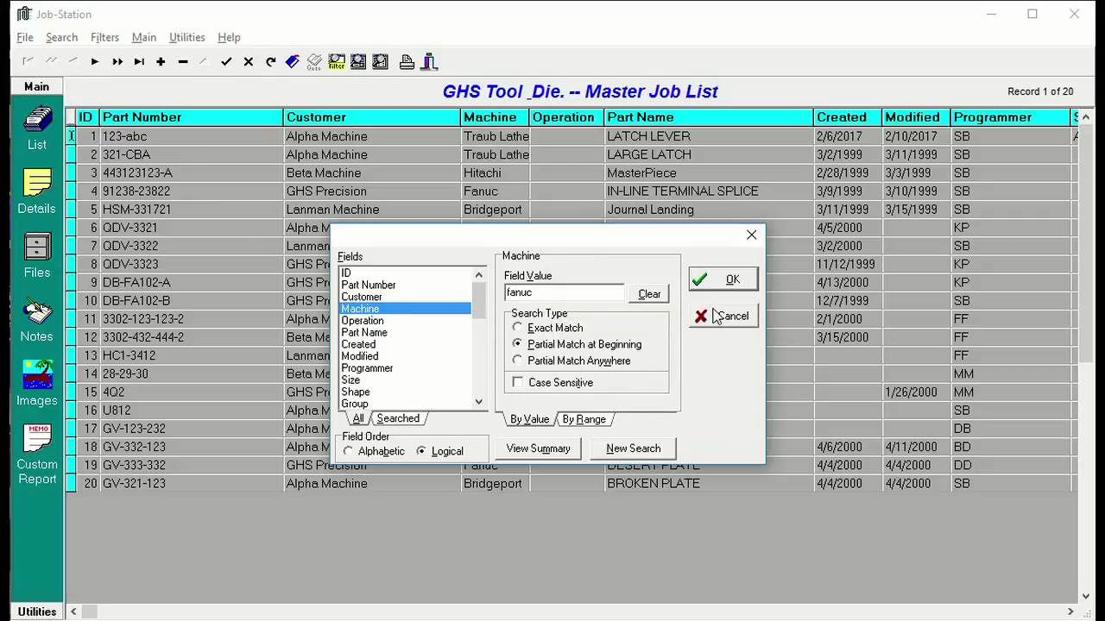
left_click(719, 279)
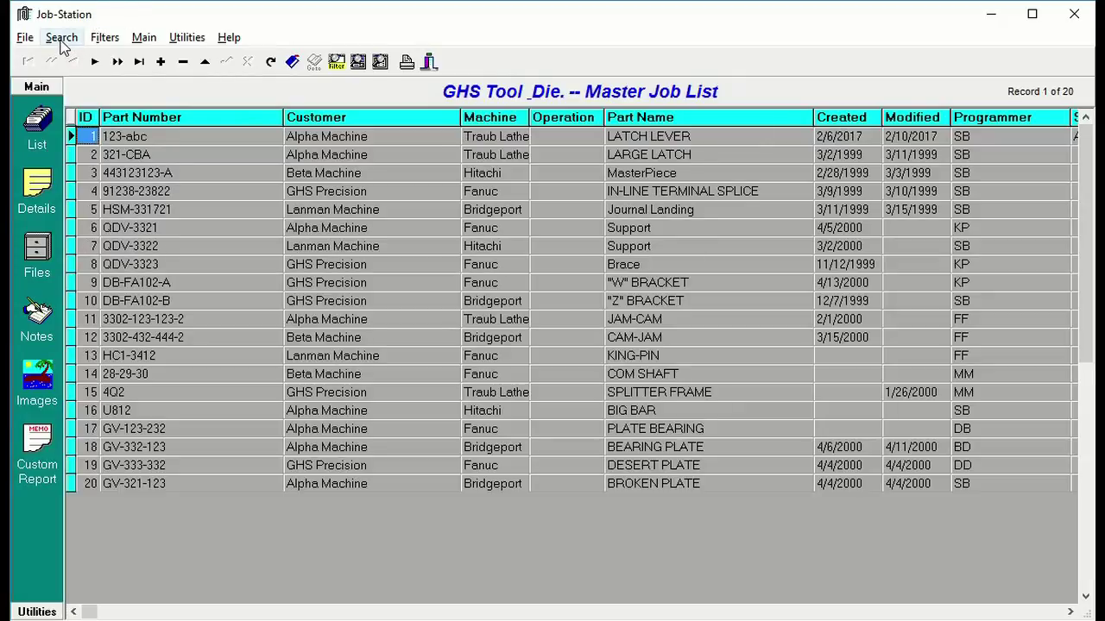
- Locate the next job whose Part Name contains "latch", using a partial match anywhere in the field
left_click(60, 38)
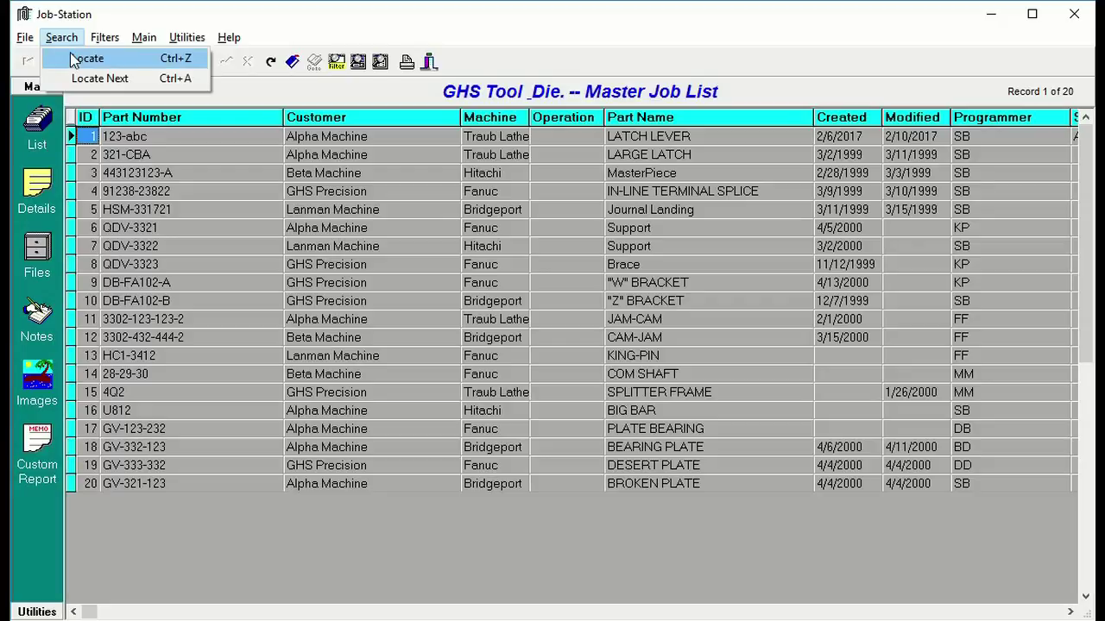
left_click(71, 58)
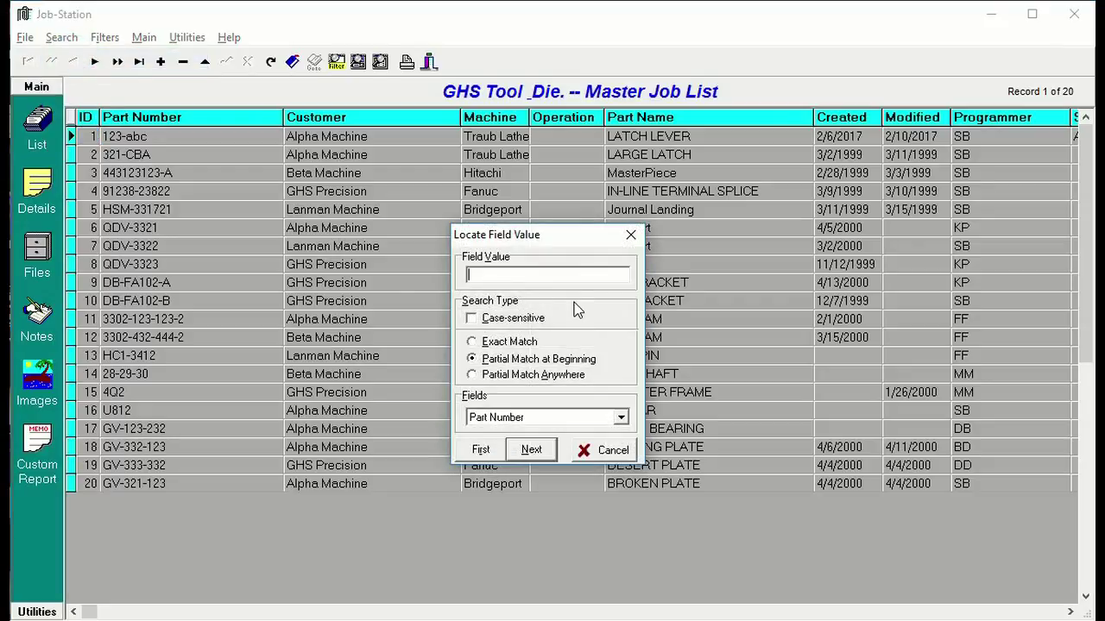
type("latch")
left_click(500, 375)
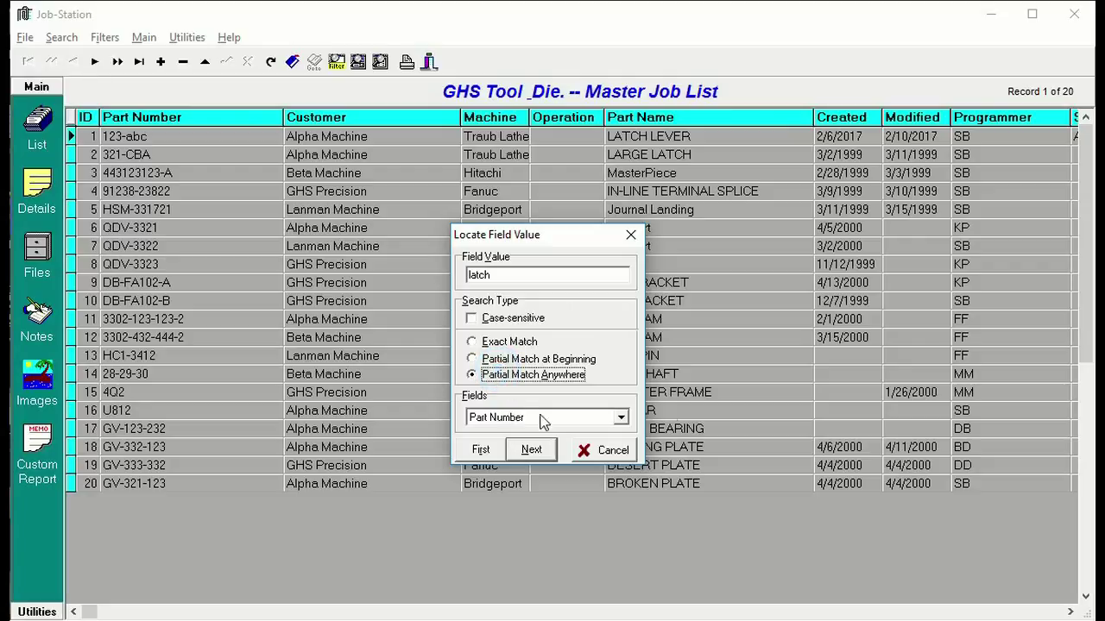
left_click(620, 416)
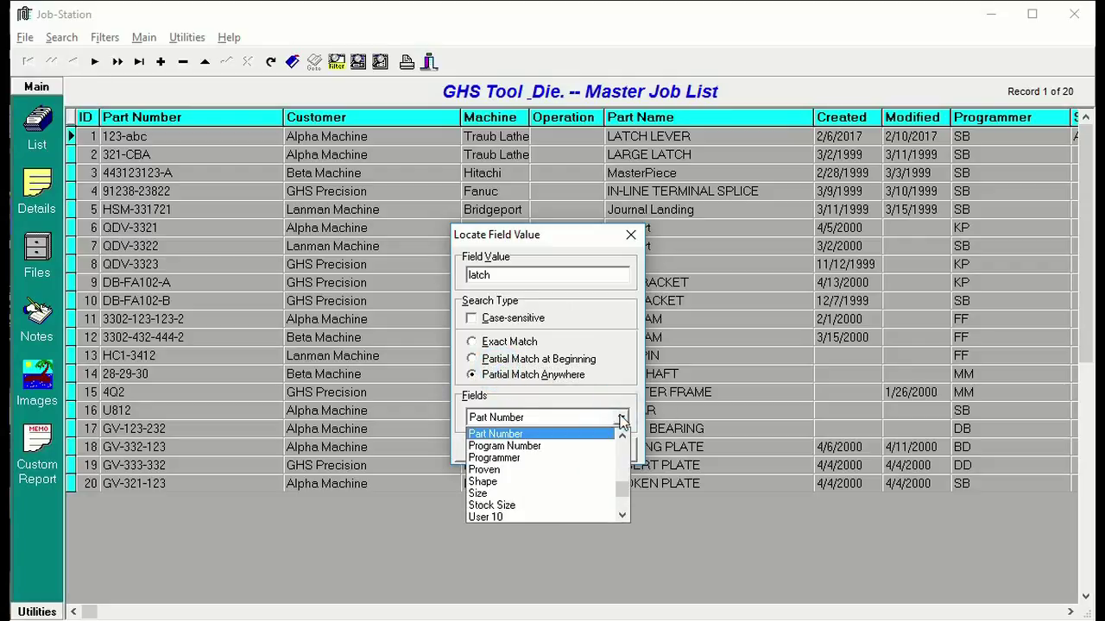
scroll(576, 457, "up", 4)
scroll(577, 456, "down", 3)
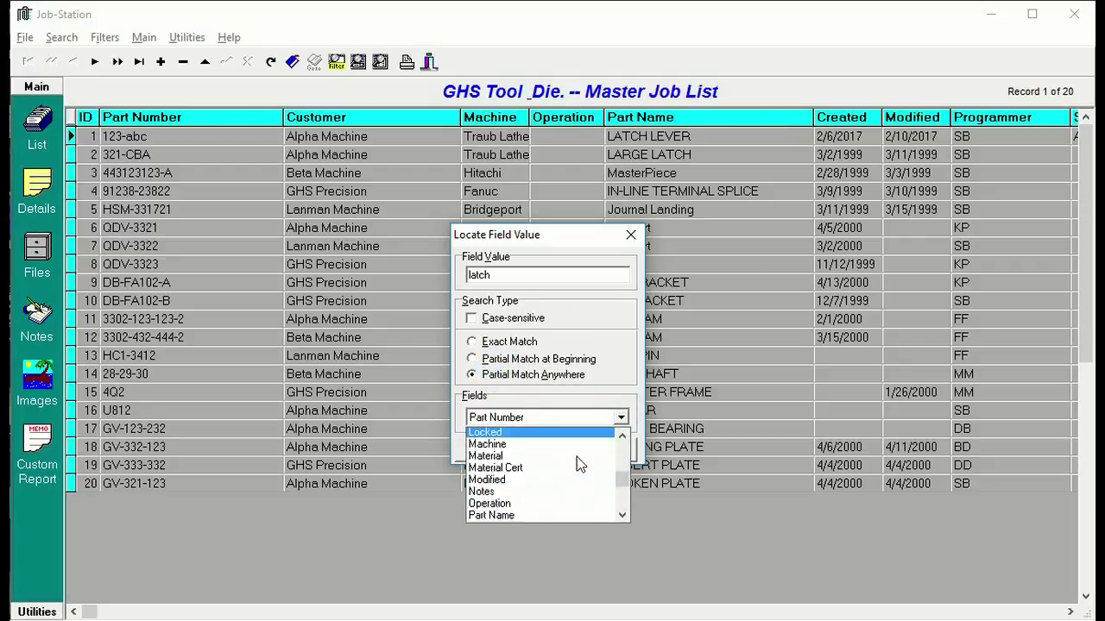
scroll(576, 456, "down", 1)
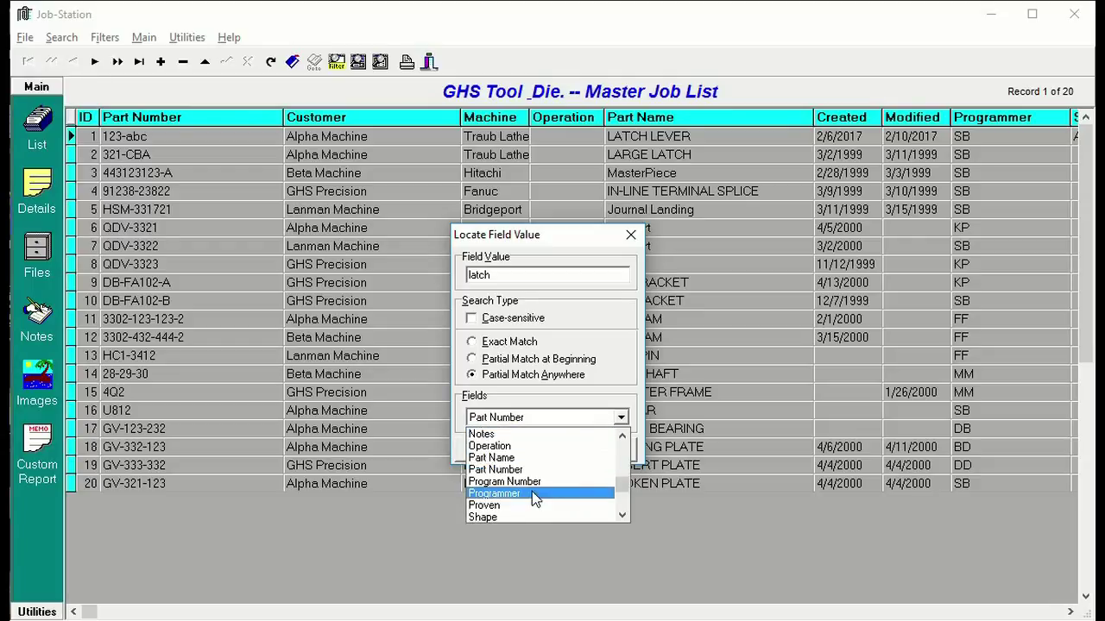
left_click(511, 457)
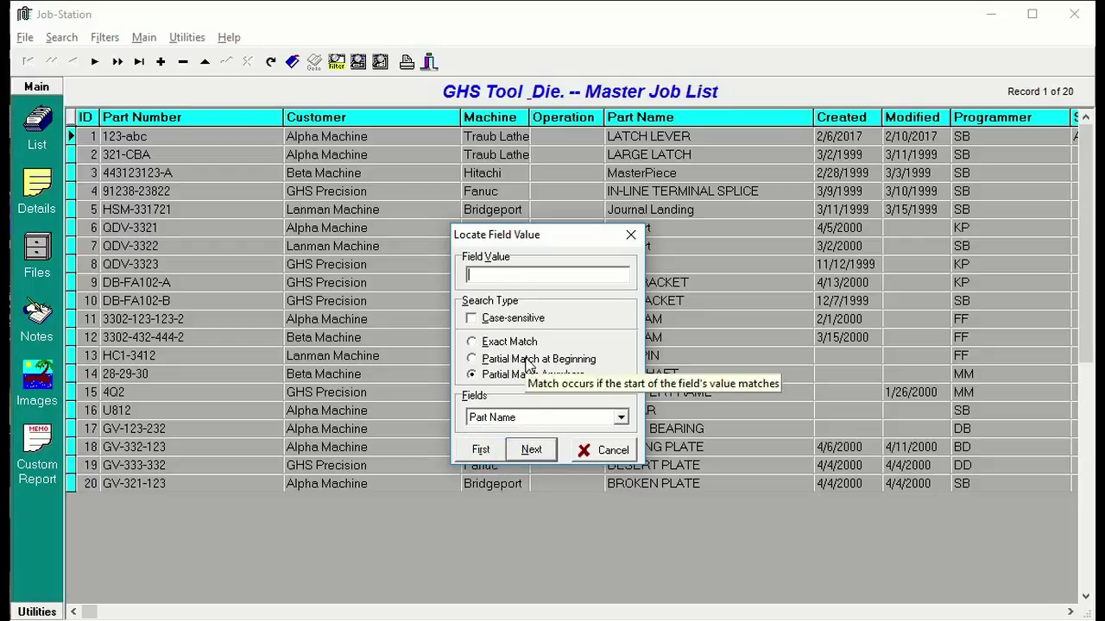
type("latch")
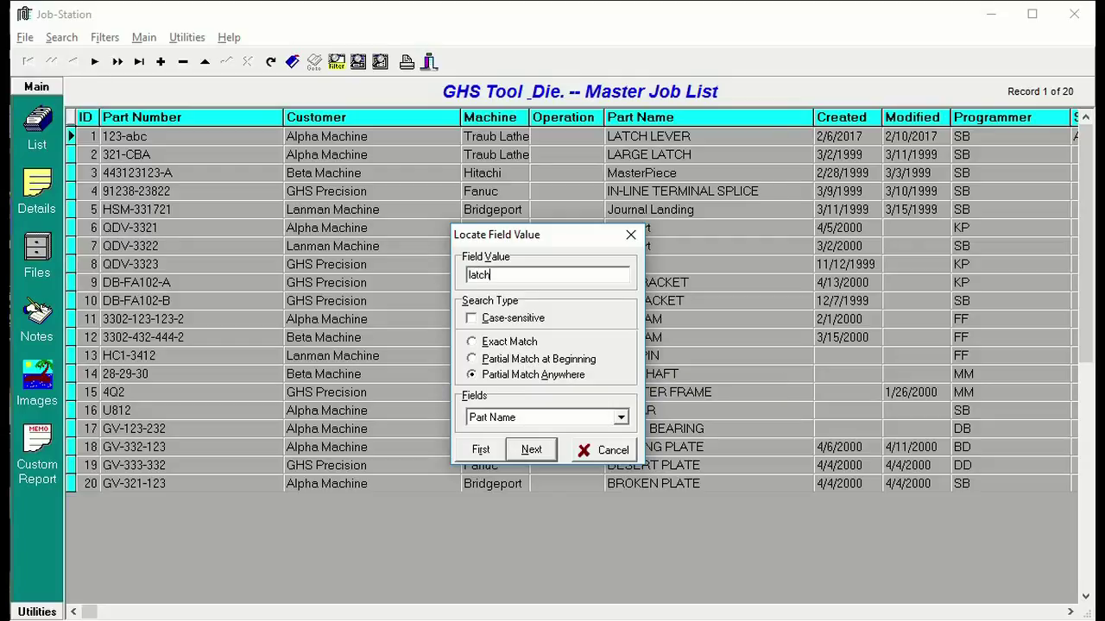
left_click(531, 450)
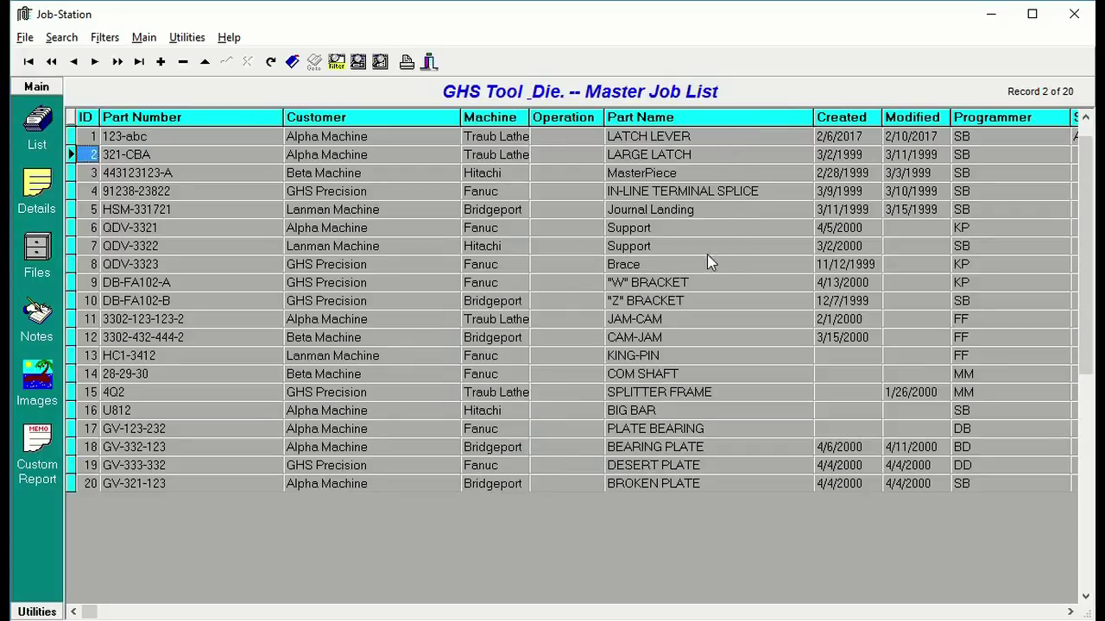
- Search for a further job matching the same "latch" criteria and dismiss the message
left_click(61, 39)
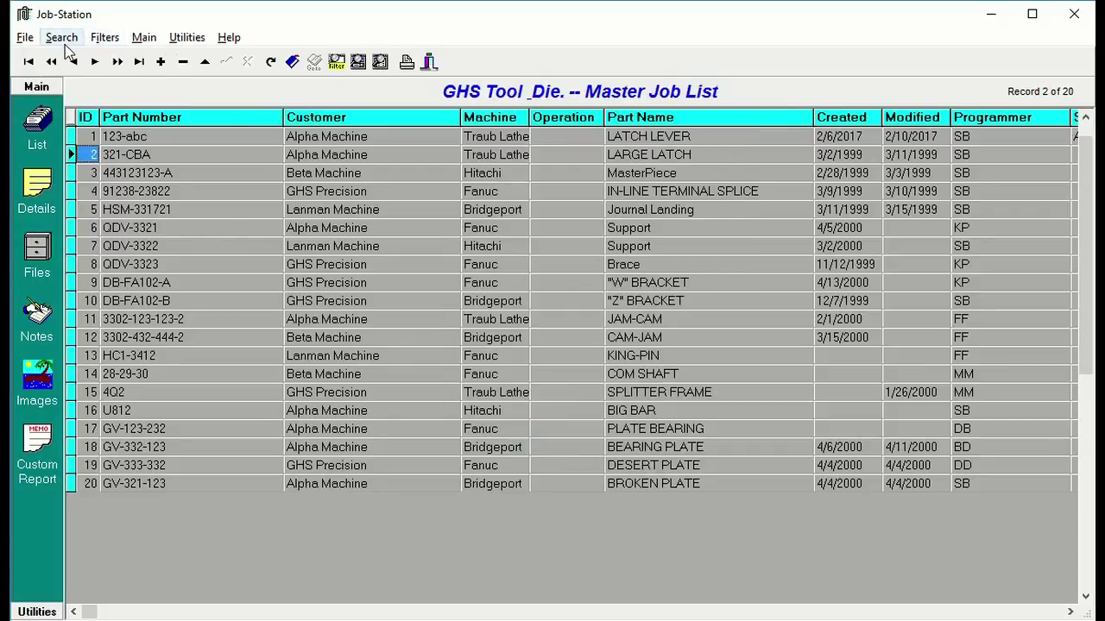
left_click(95, 79)
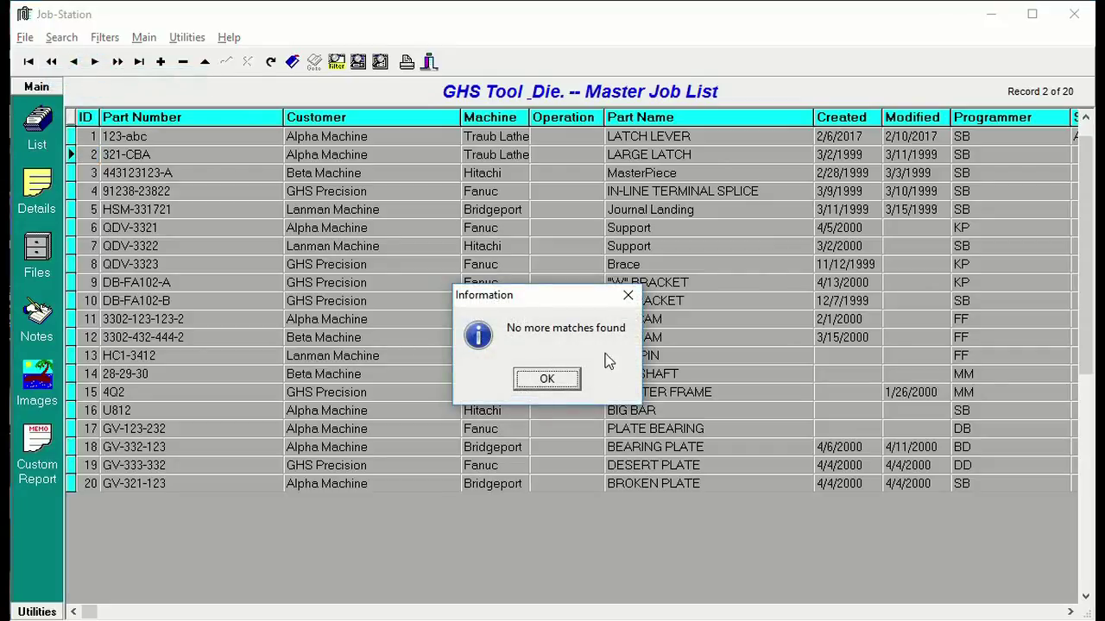
left_click(566, 378)
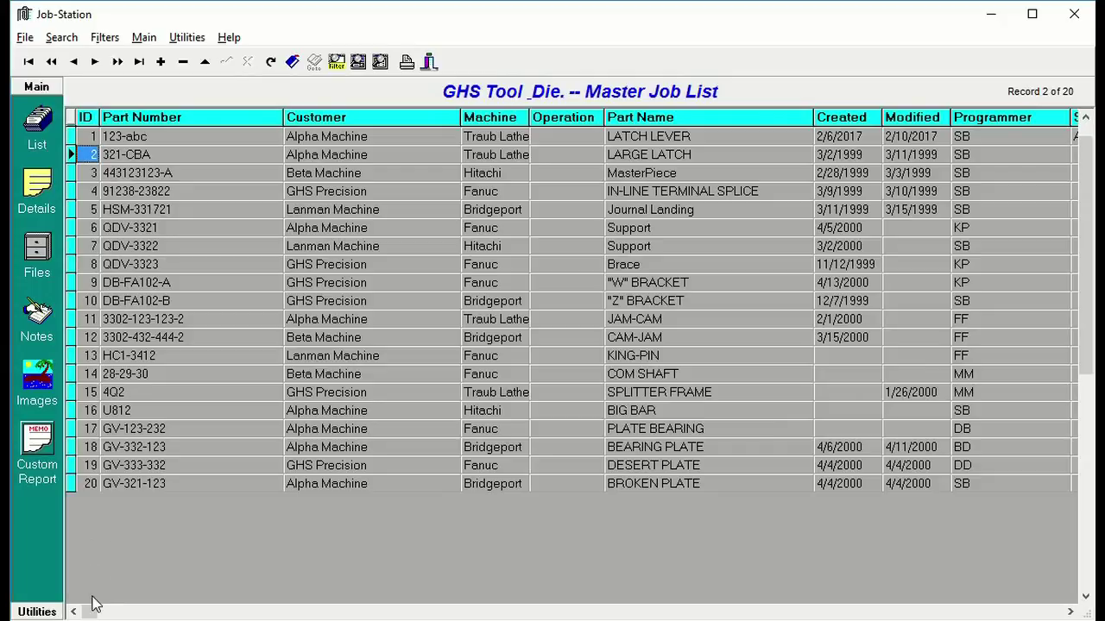
- Display the graph of jobs by machine and close it
left_click(35, 611)
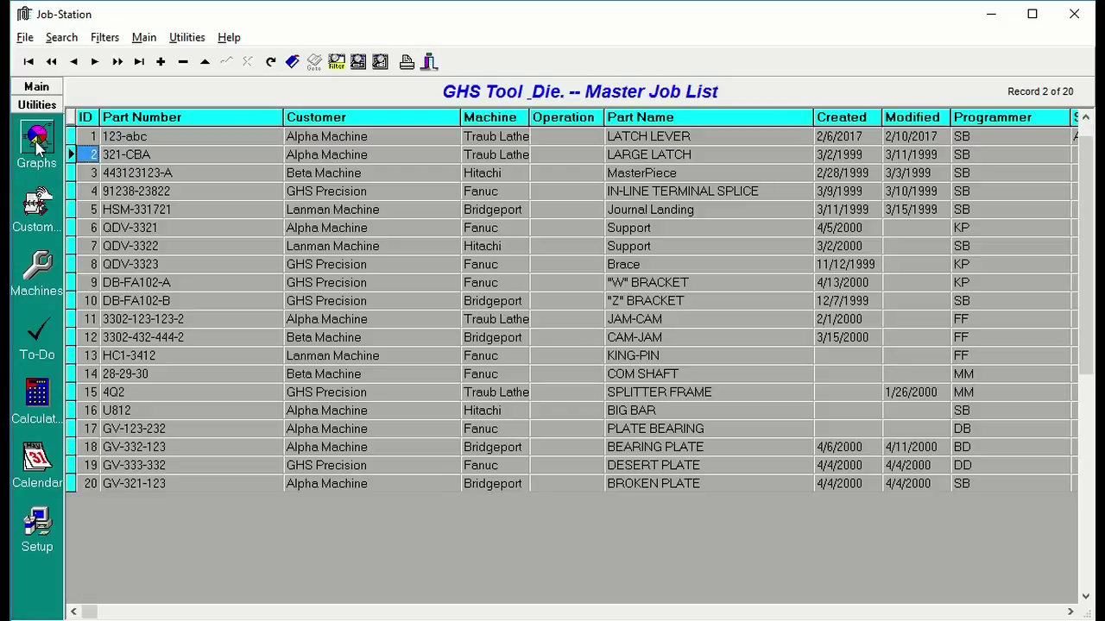
left_click(38, 149)
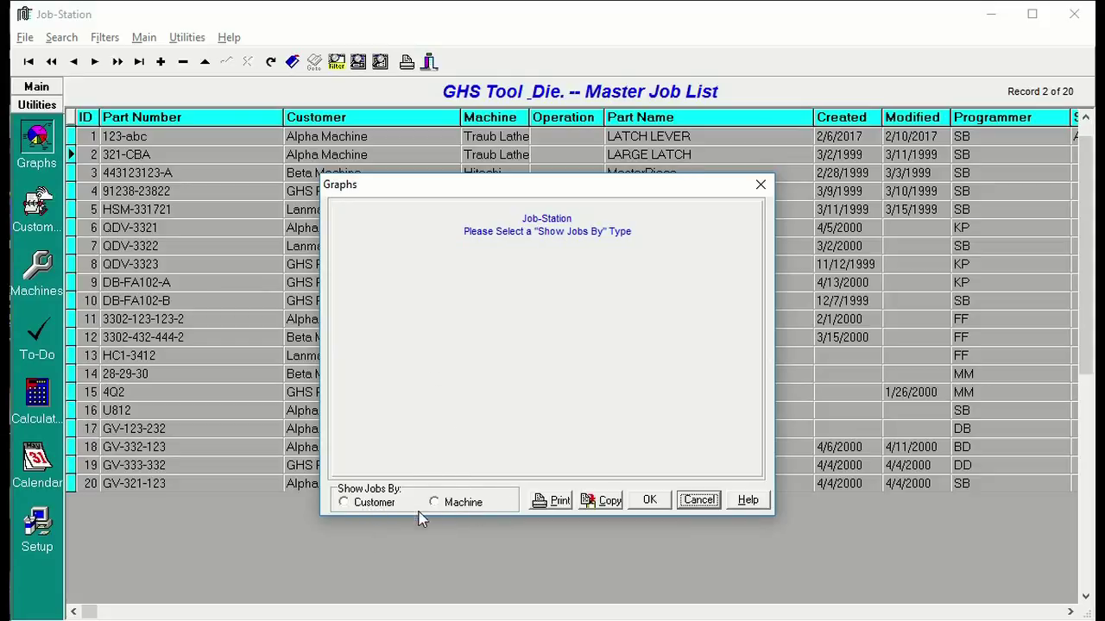
left_click(439, 501)
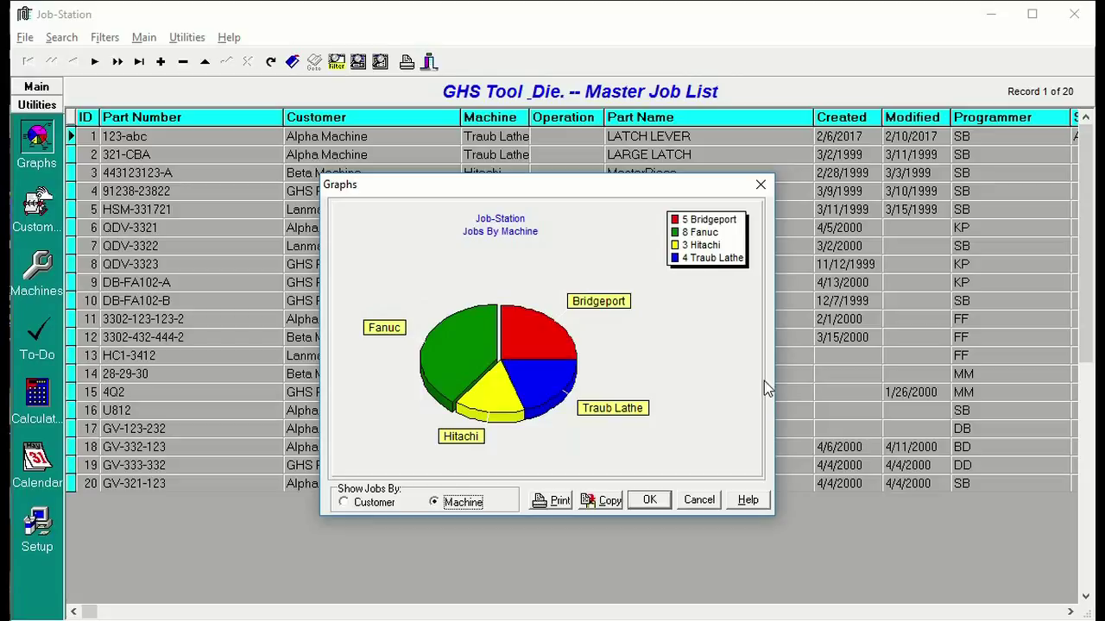
left_click(647, 500)
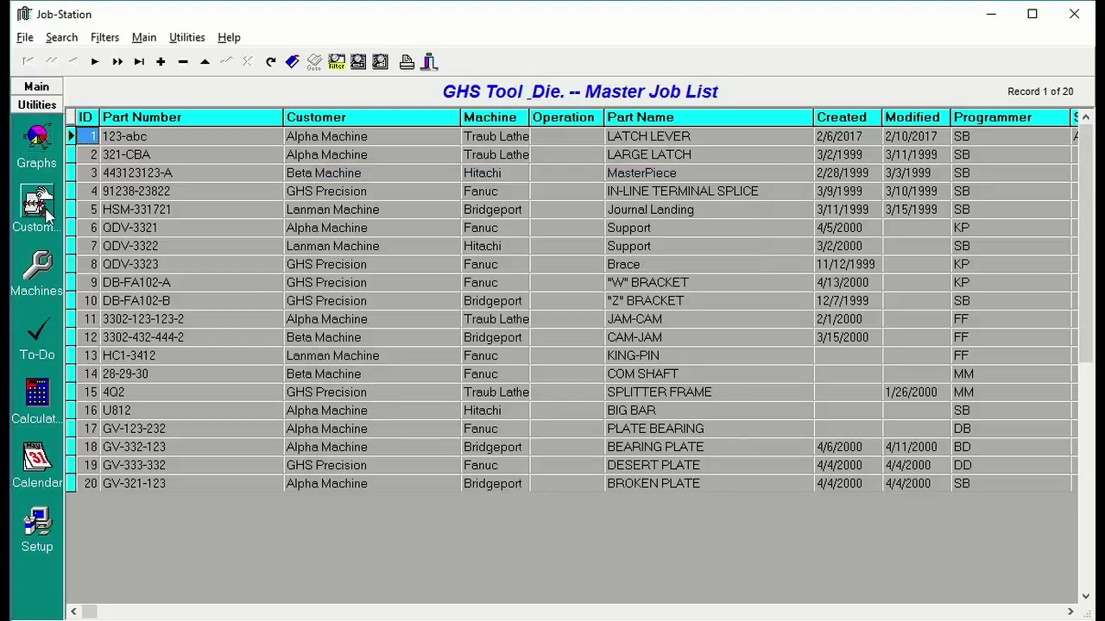
- View the customer address book and the machine list, closing each one without making changes
left_click(36, 206)
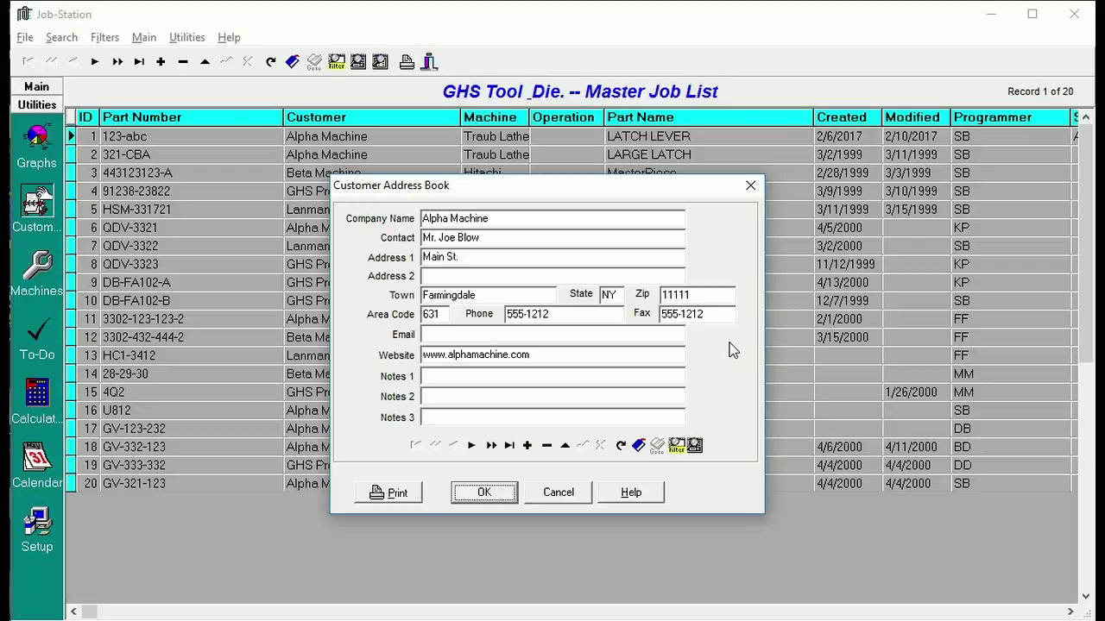
left_click(559, 492)
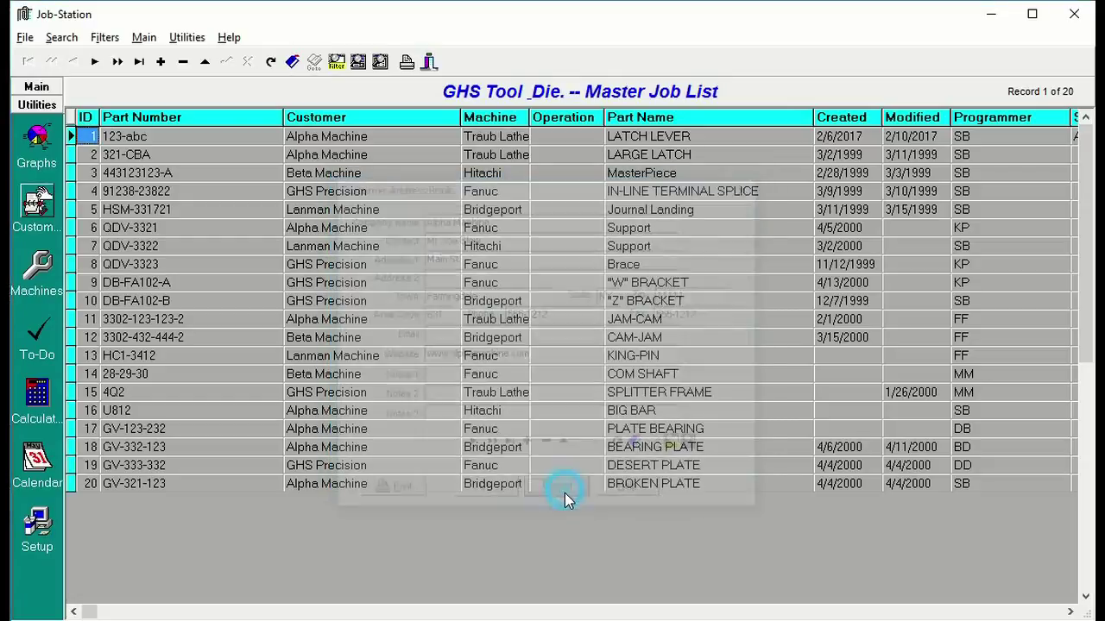
left_click(36, 275)
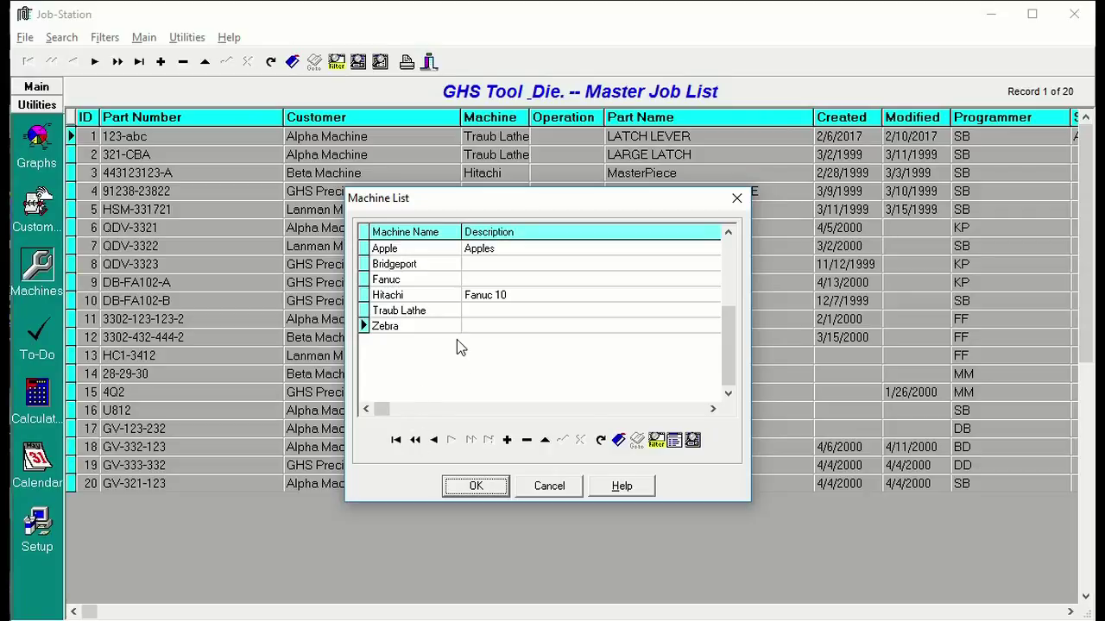
left_click(491, 489)
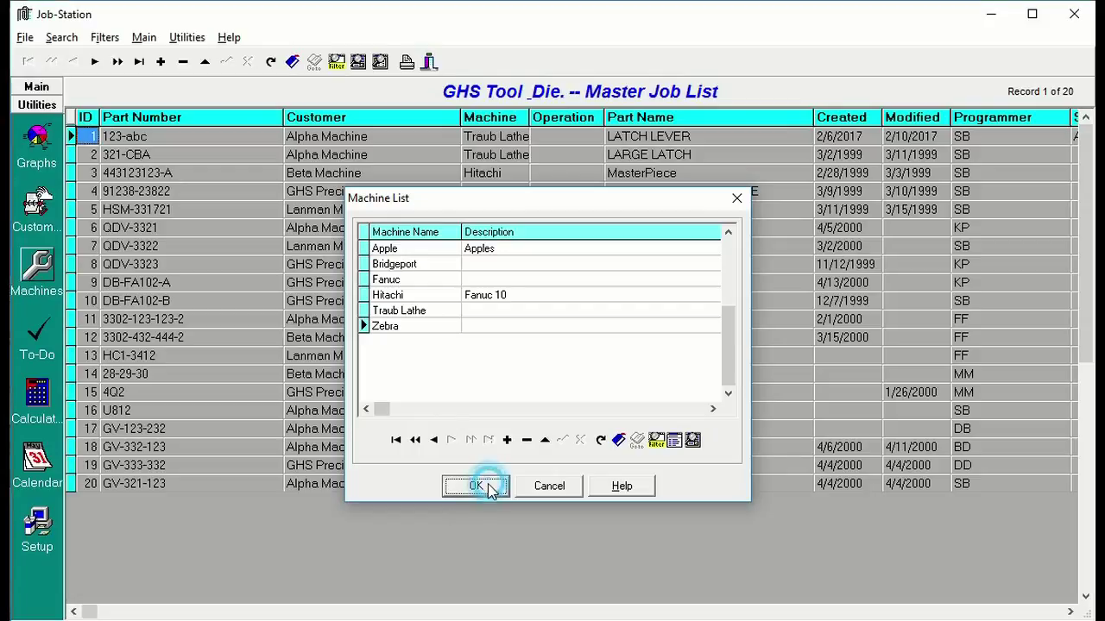
- Display the to-do list and close it without making changes
left_click(39, 336)
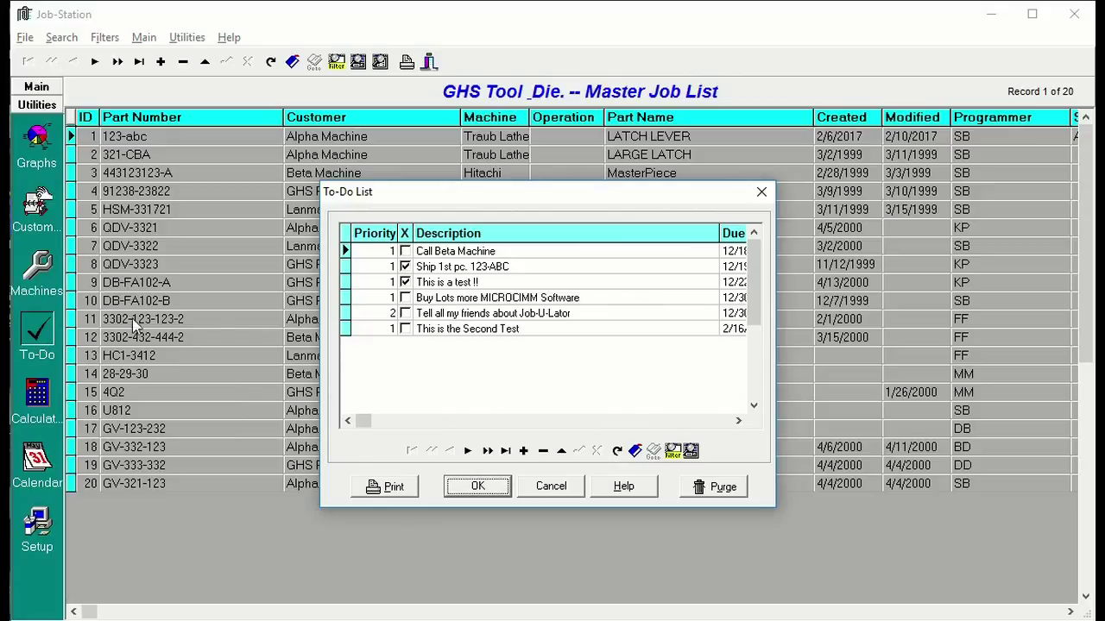
left_click(546, 490)
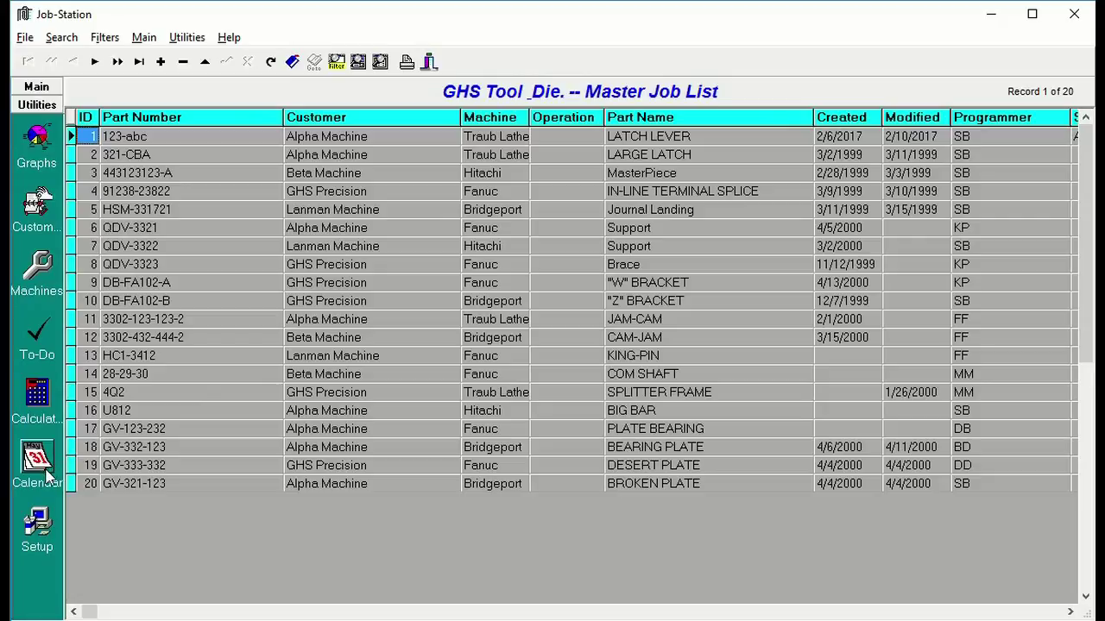
- Review the company info and folder layout settings in the program setup, select the Bridgeport folder alias, and close the setup
left_click(37, 525)
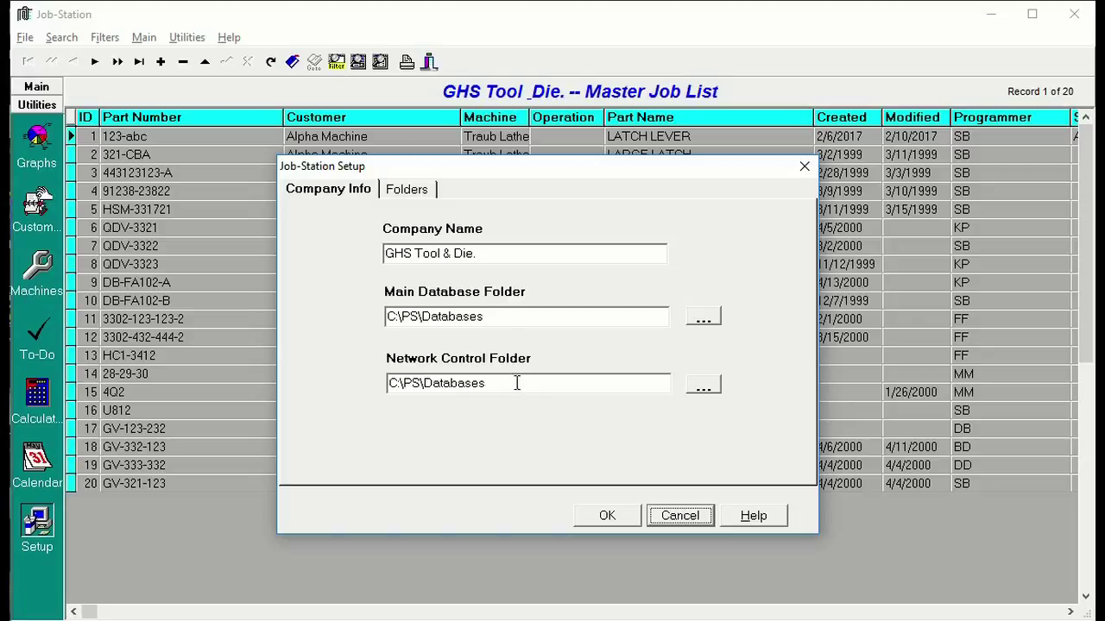
left_click(423, 197)
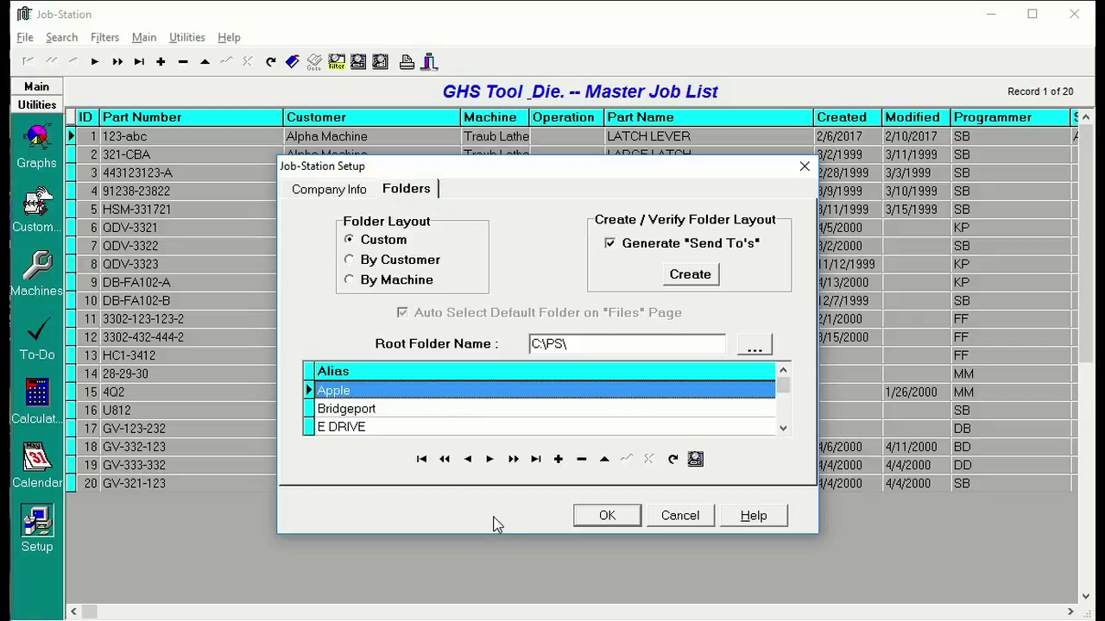
left_click(362, 411)
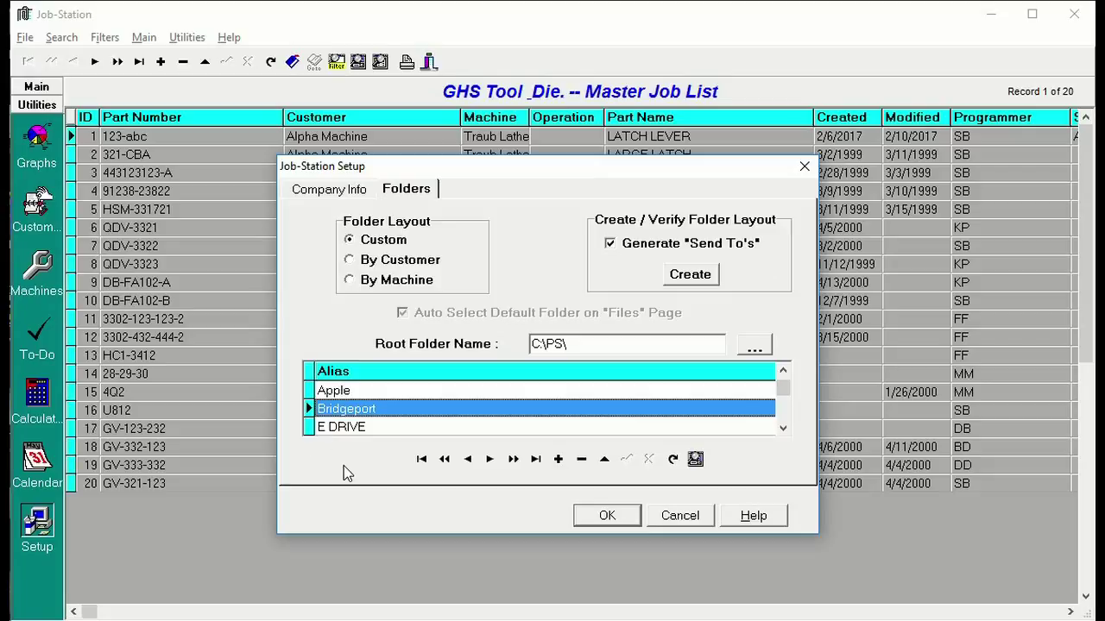
left_click(606, 516)
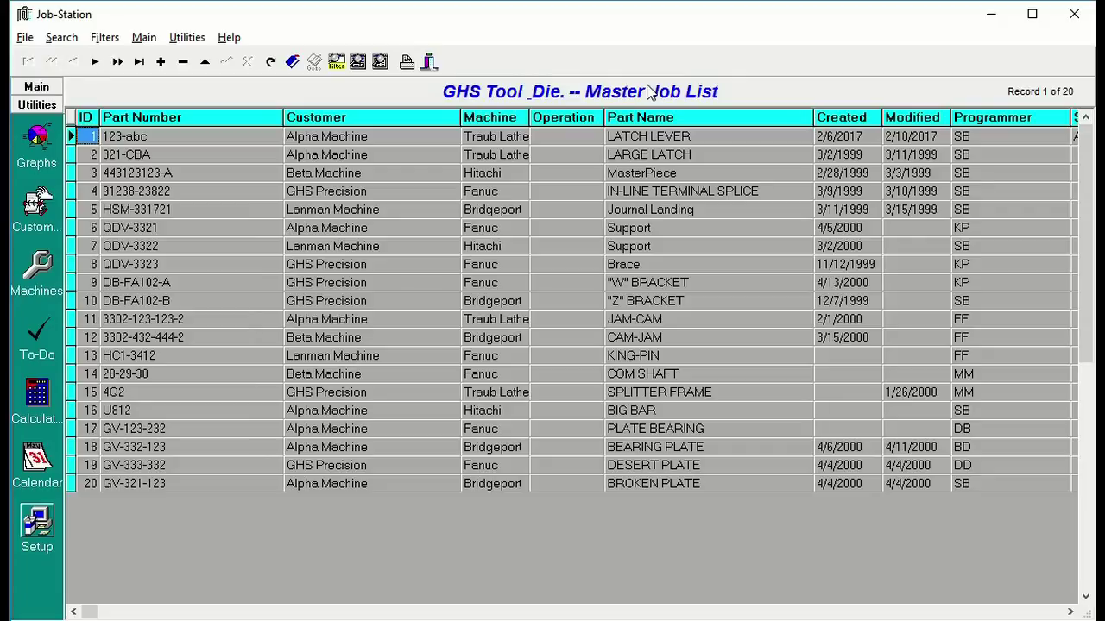